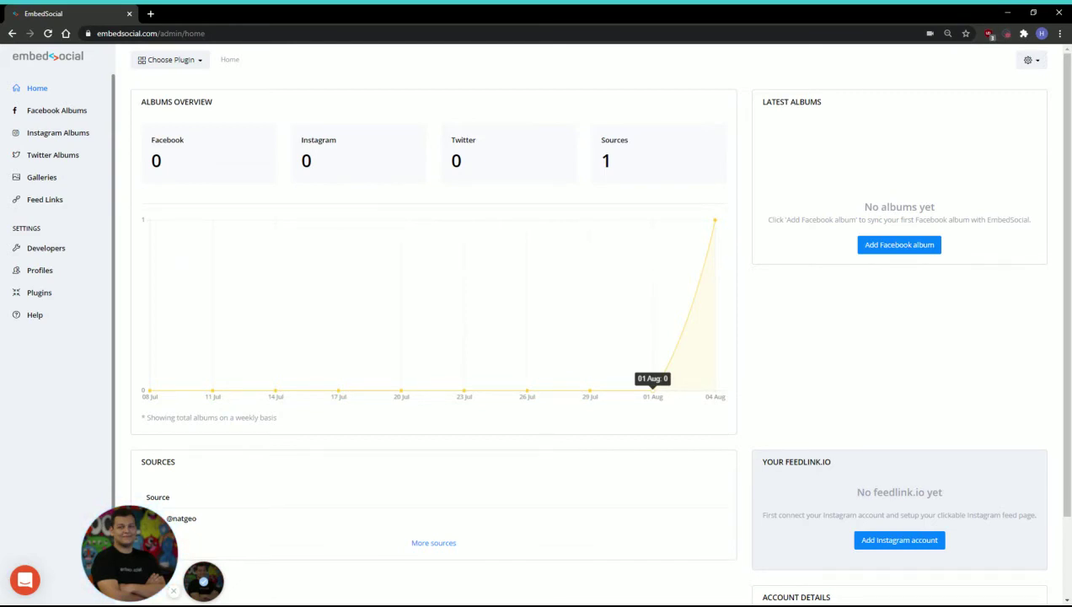
# Step: Create a new Instagram album in Instagram Albums from the connected escommerce account's seven photos
pyautogui.click(74, 95)
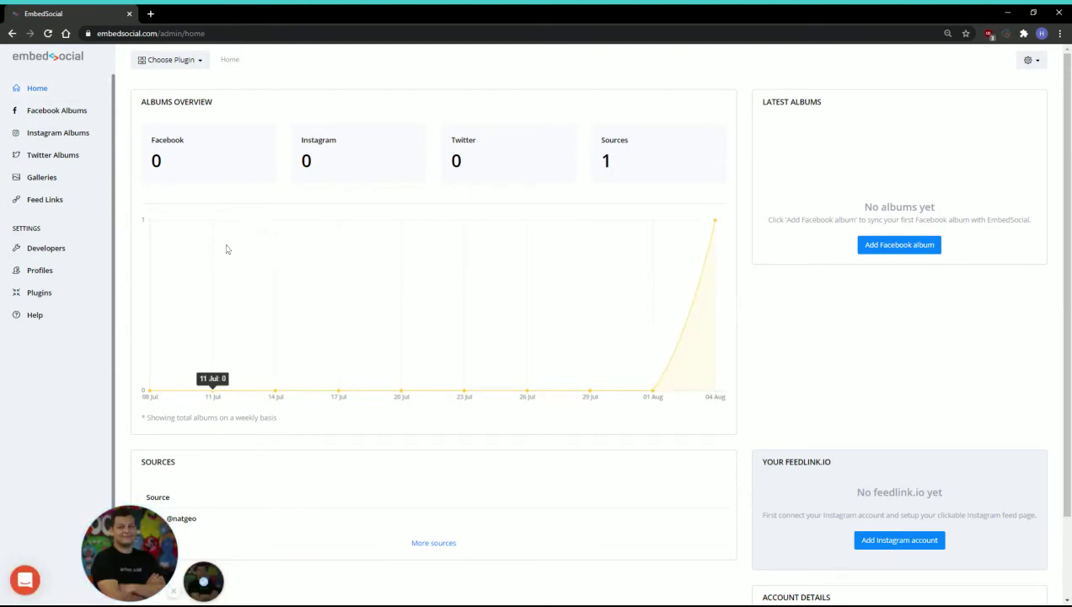
pyautogui.click(79, 140)
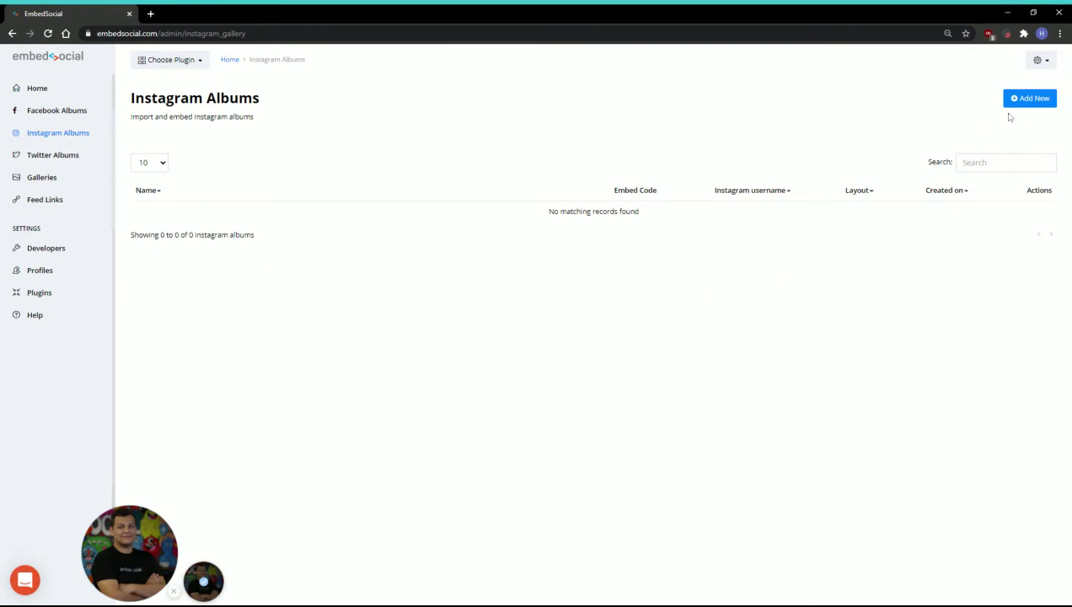
pyautogui.click(1029, 104)
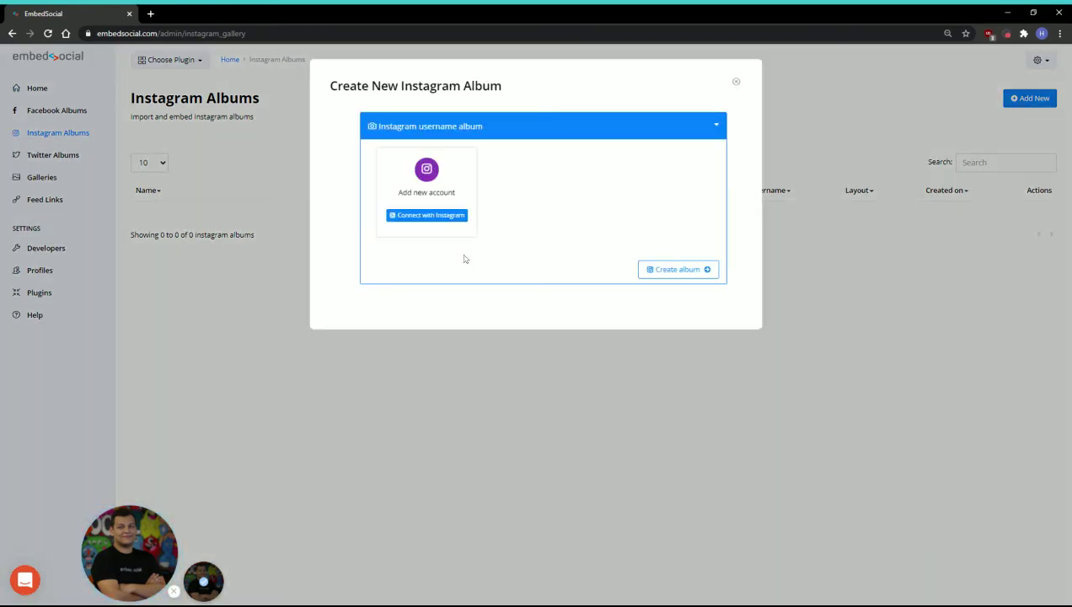
pyautogui.click(426, 220)
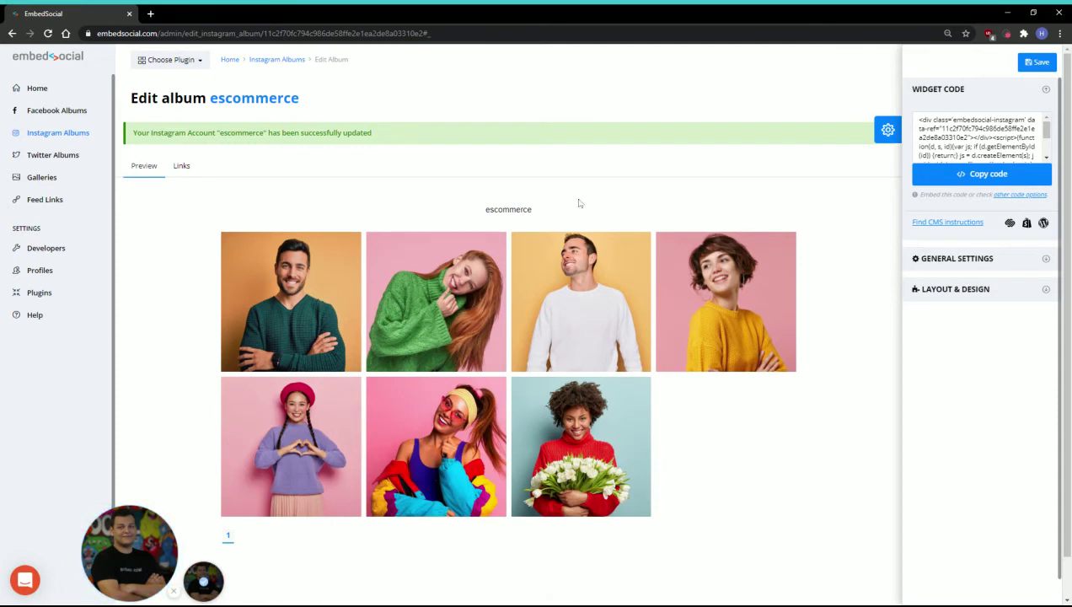
# Step: Apply one 'Buy' button linking to embedsocial.com to all seven escommerce photos and save
pyautogui.click(181, 165)
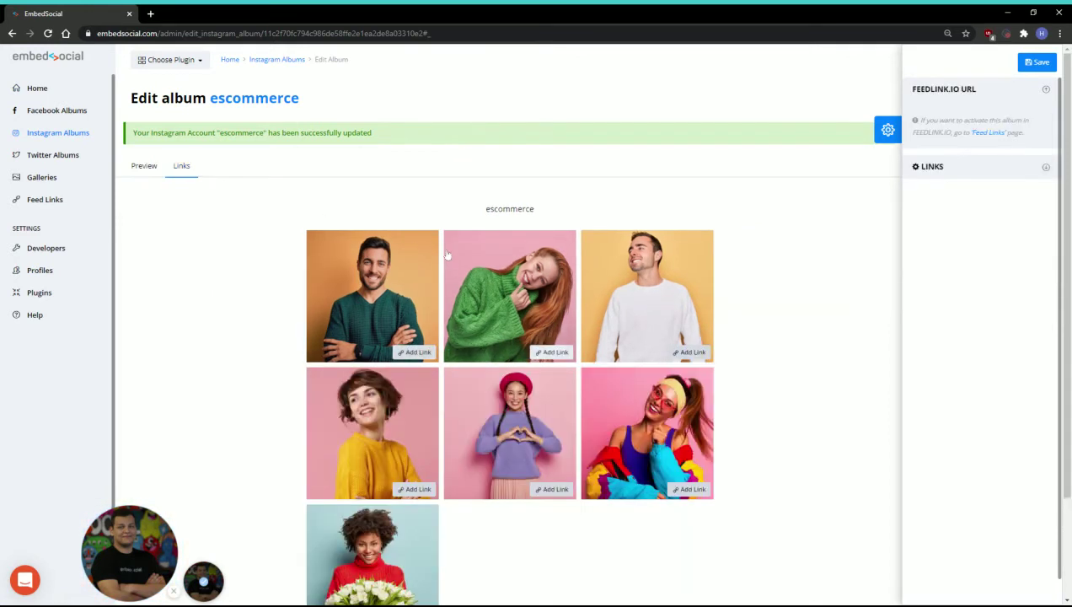
pyautogui.scroll(-1, 445, 331)
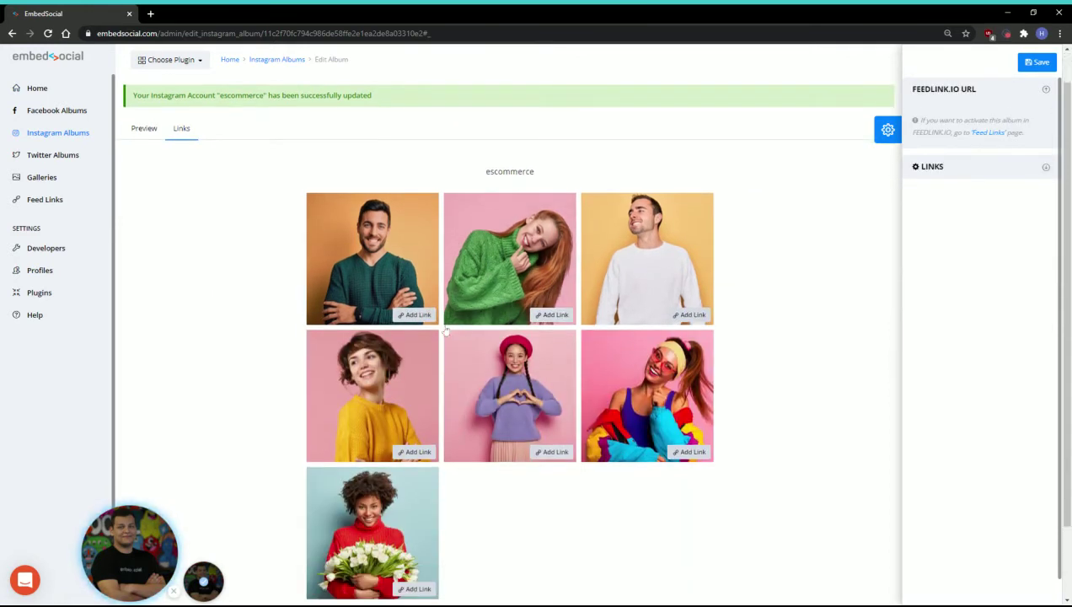
pyautogui.click(970, 172)
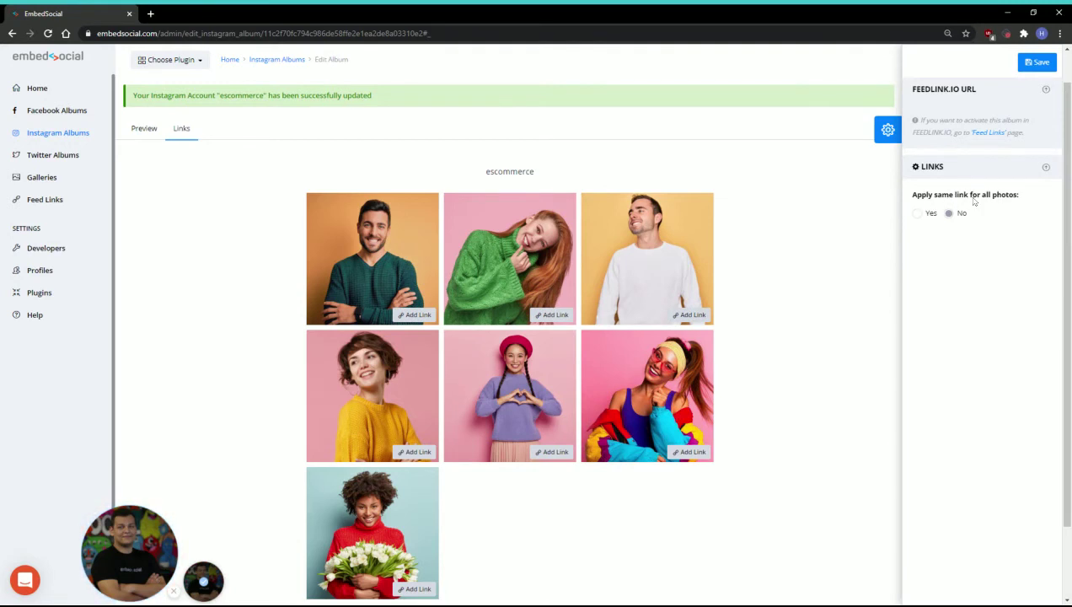
pyautogui.click(918, 213)
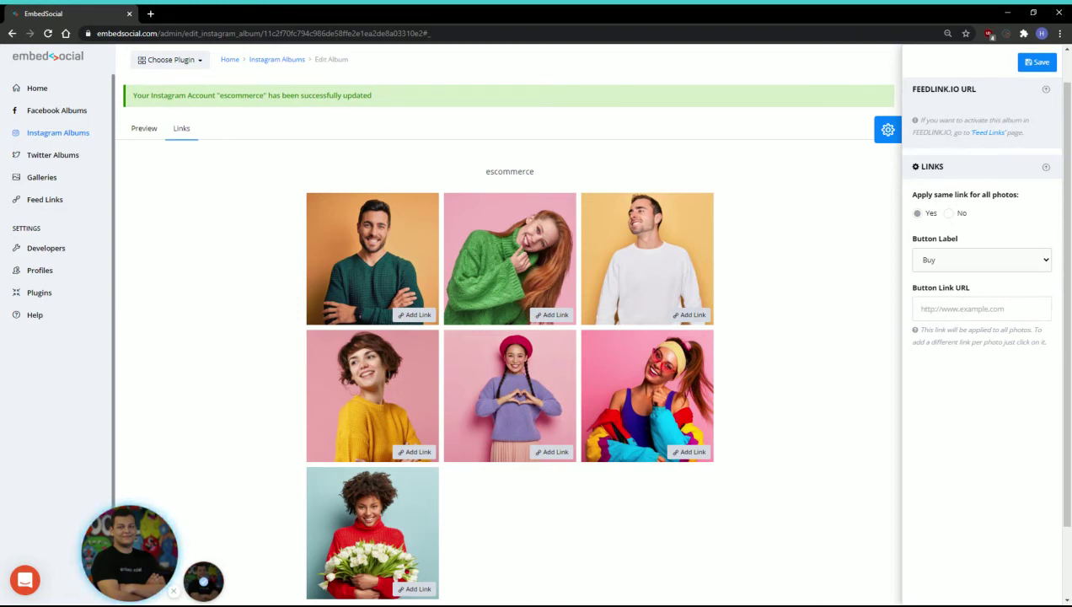
pyautogui.click(981, 309)
pyautogui.write('embedsocial.com')
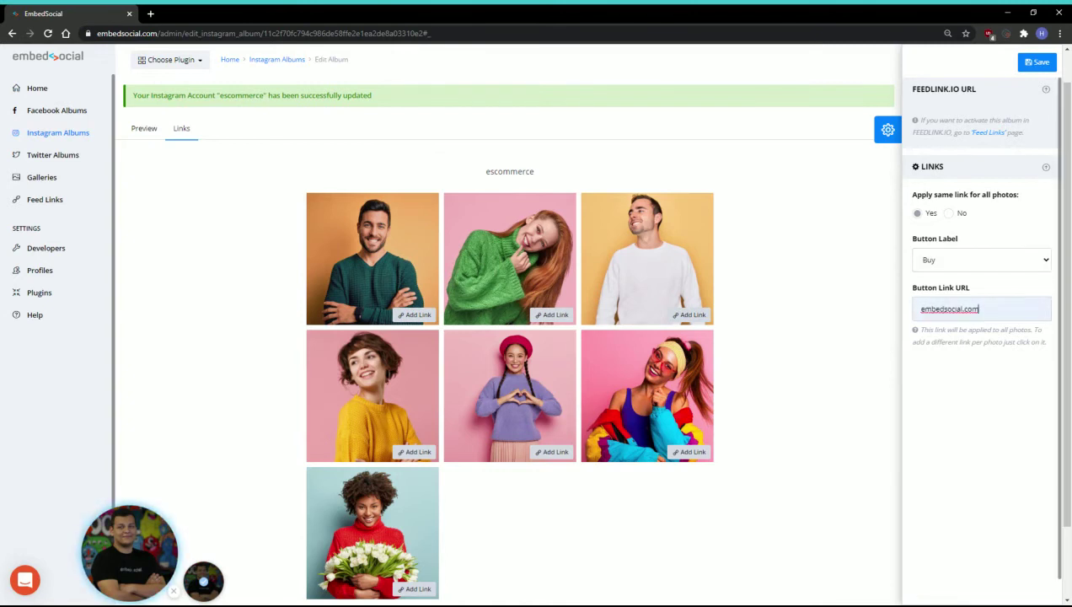
pyautogui.click(1038, 66)
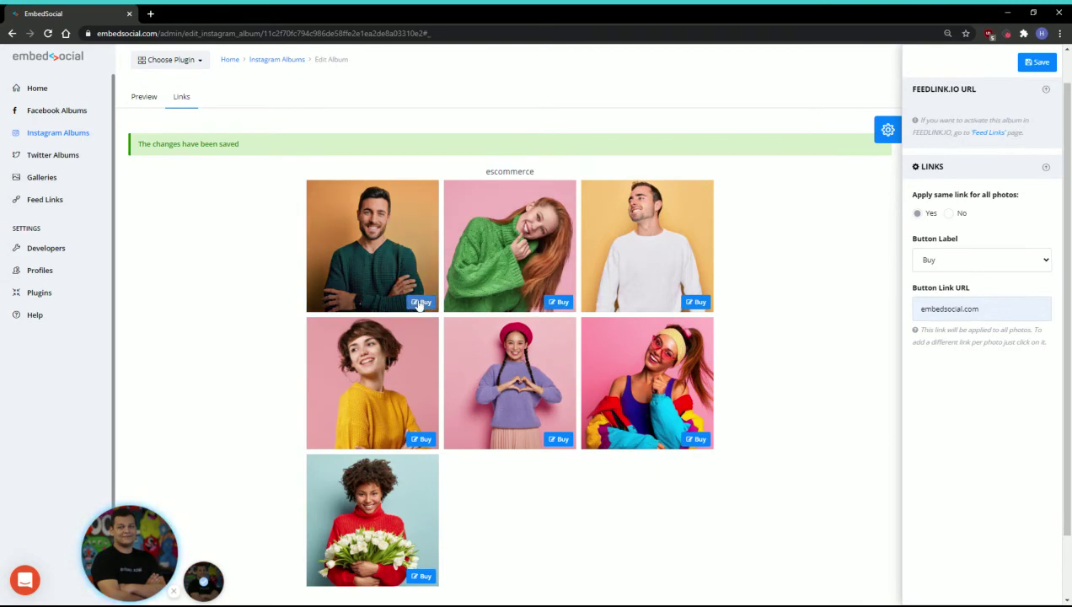
# Step: Change the first photo's button to 'Learn more' with link embedsocial.com and save the link changes
pyautogui.click(420, 304)
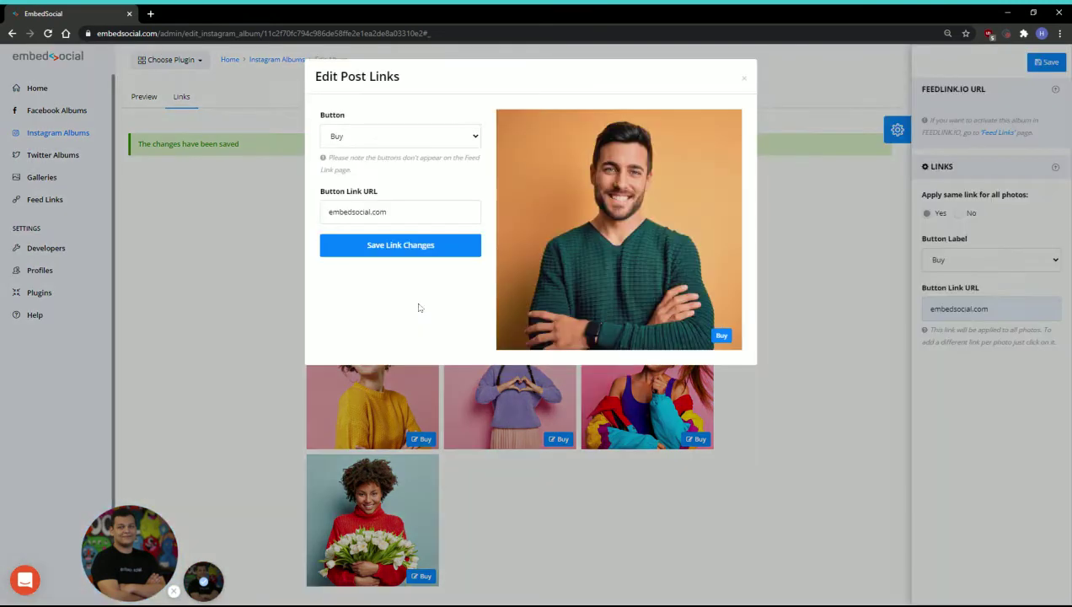
pyautogui.click(406, 154)
pyautogui.click(329, 211)
pyautogui.write('embedsocial.com')
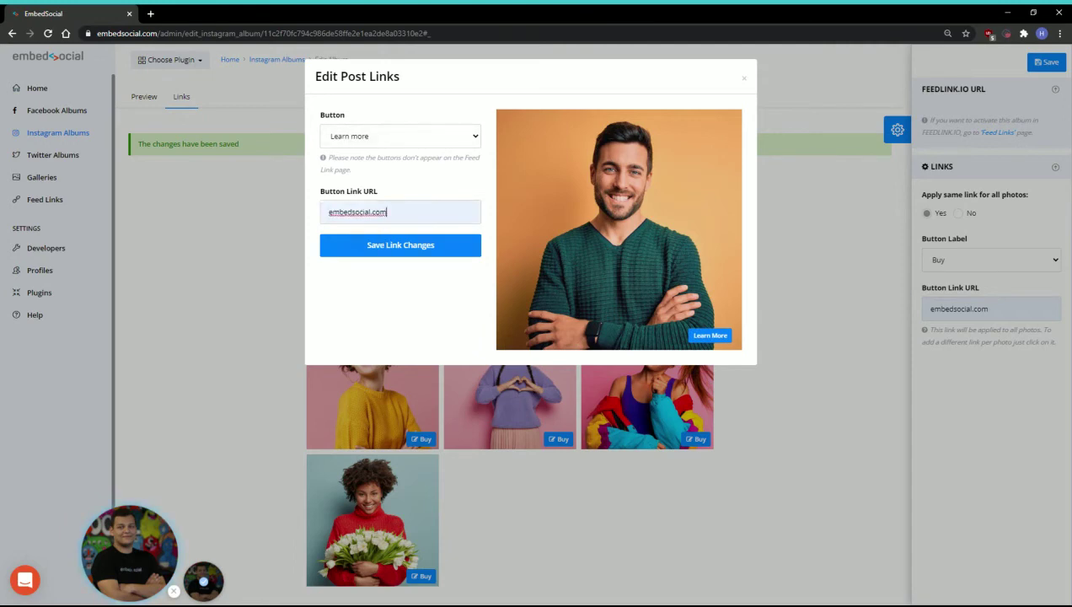
pyautogui.click(388, 245)
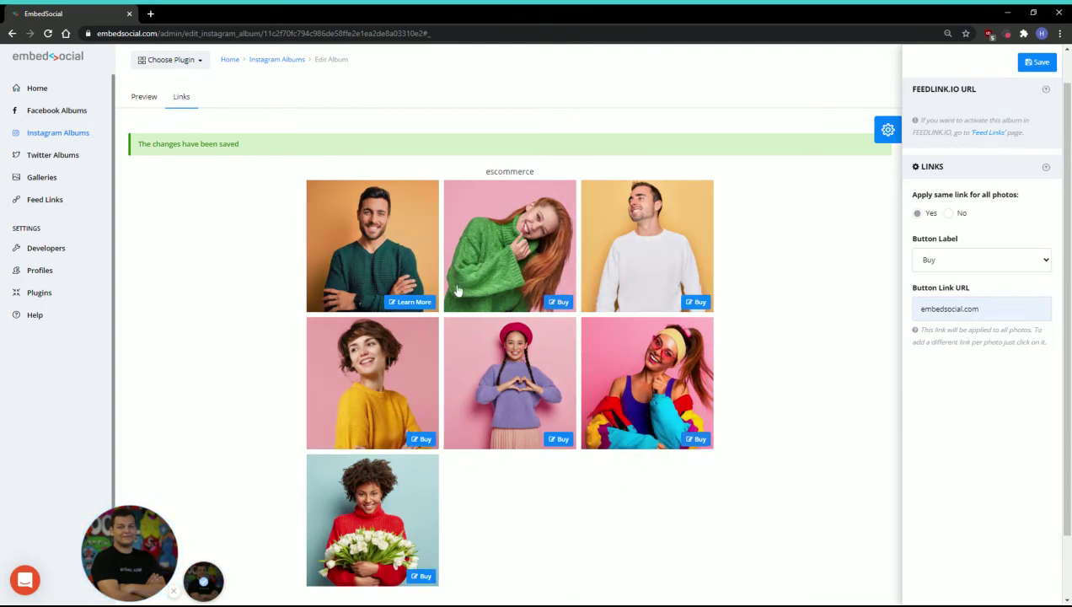
# Step: Open the Feed Links list showing feedlink.io/escommerce and feedlink.io/braco24
pyautogui.scroll(-1, 371, 253)
pyautogui.scroll(2, 313, 221)
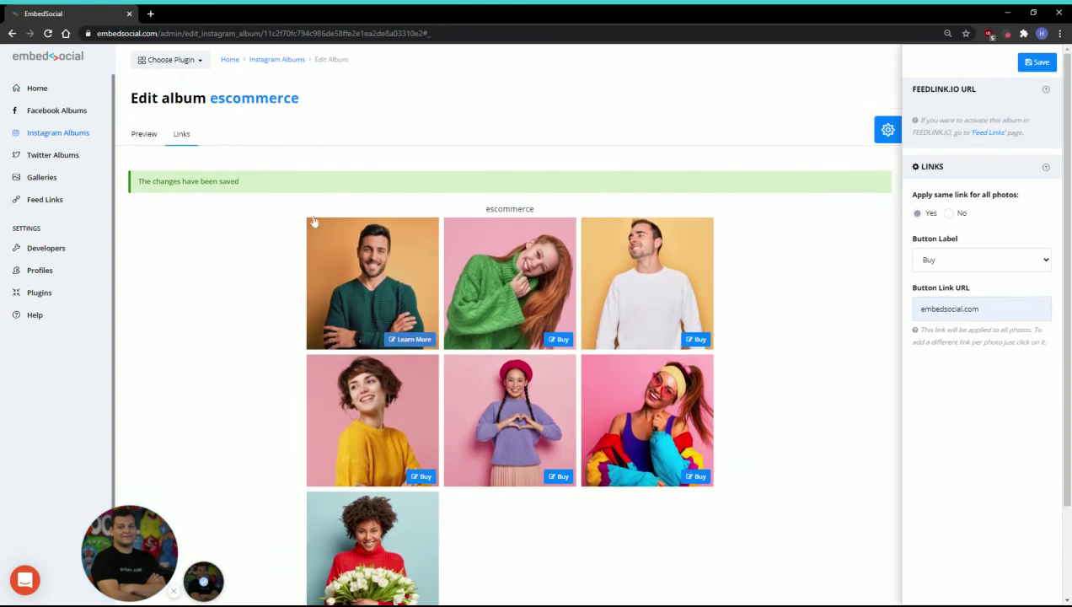
pyautogui.click(44, 200)
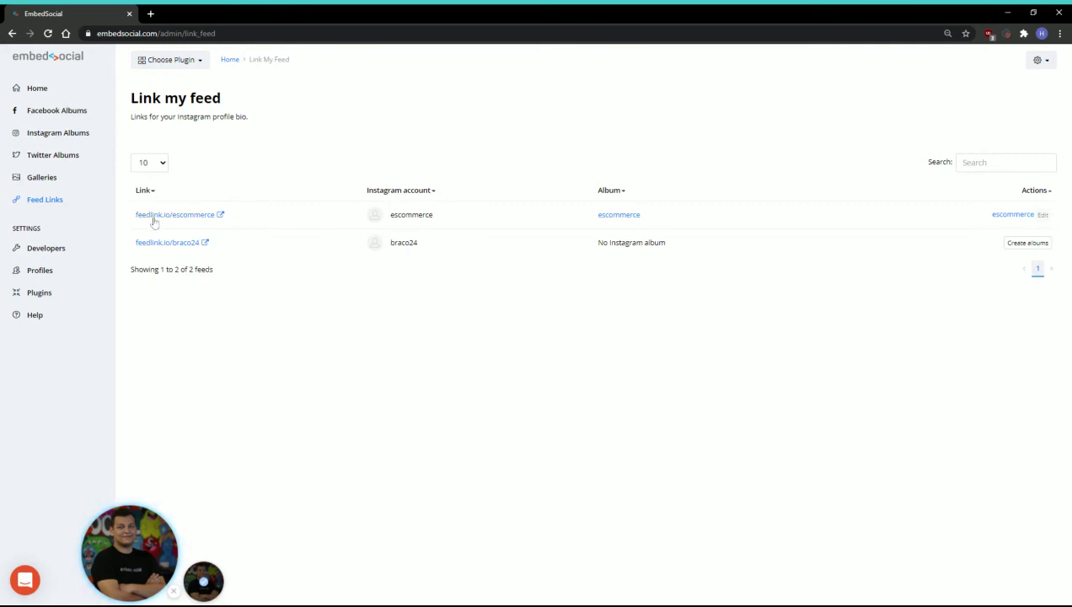
# Step: Browse the public feedlink.io/escommerce page, then go back to EmbedSocial's Instagram Albums list
pyautogui.click(173, 220)
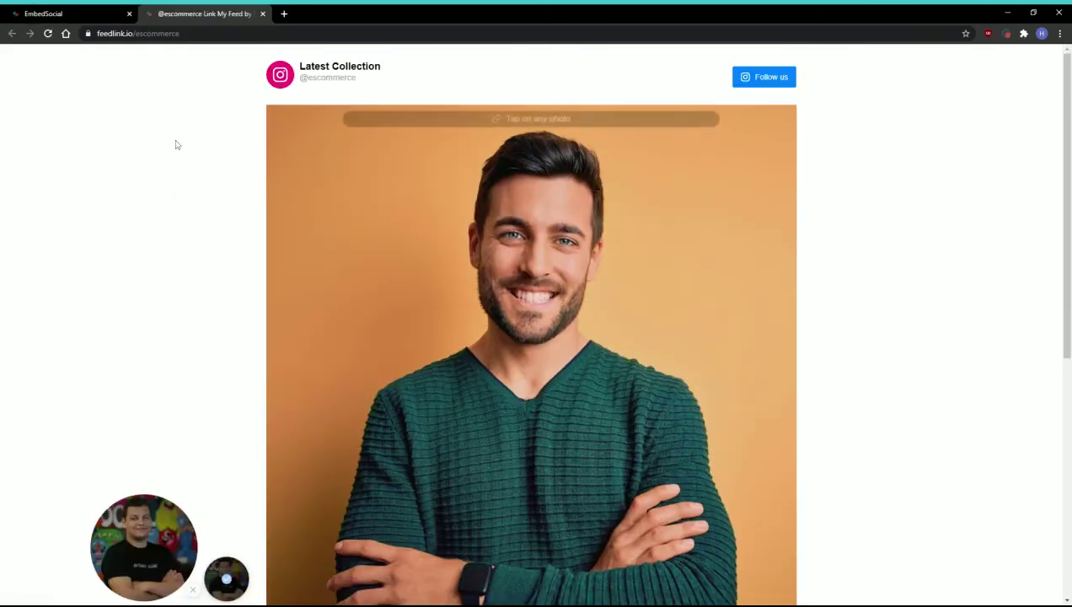
pyautogui.scroll(-6, 447, 199)
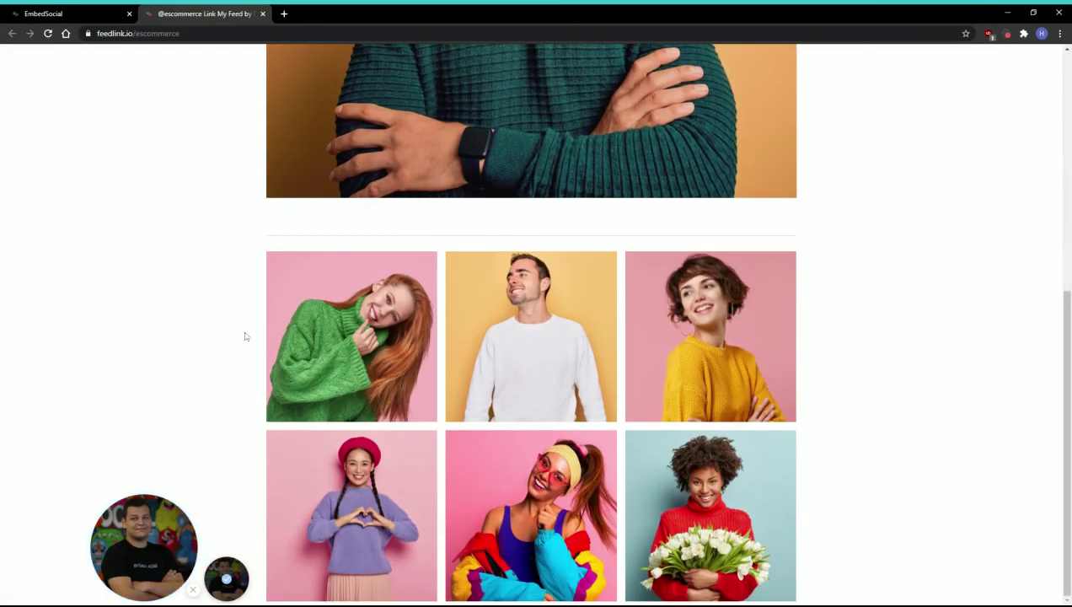
pyautogui.scroll(5, 203, 339)
pyautogui.scroll(-2, 204, 341)
pyautogui.scroll(-3, 204, 341)
pyautogui.scroll(5, 208, 348)
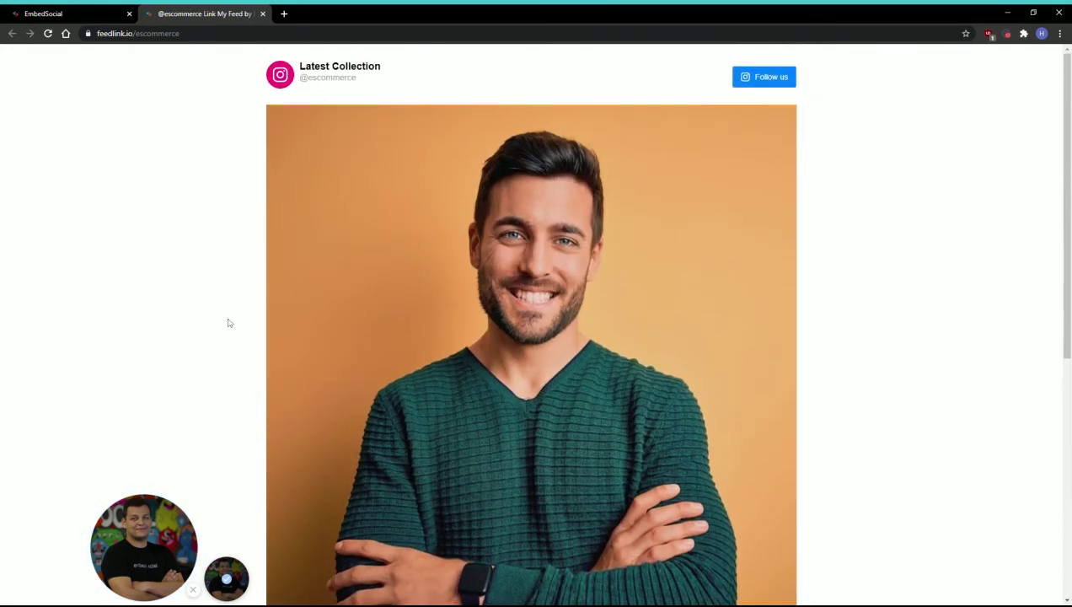
pyautogui.scroll(-1, 228, 317)
pyautogui.scroll(1, 219, 286)
pyautogui.click(97, 13)
pyautogui.click(58, 132)
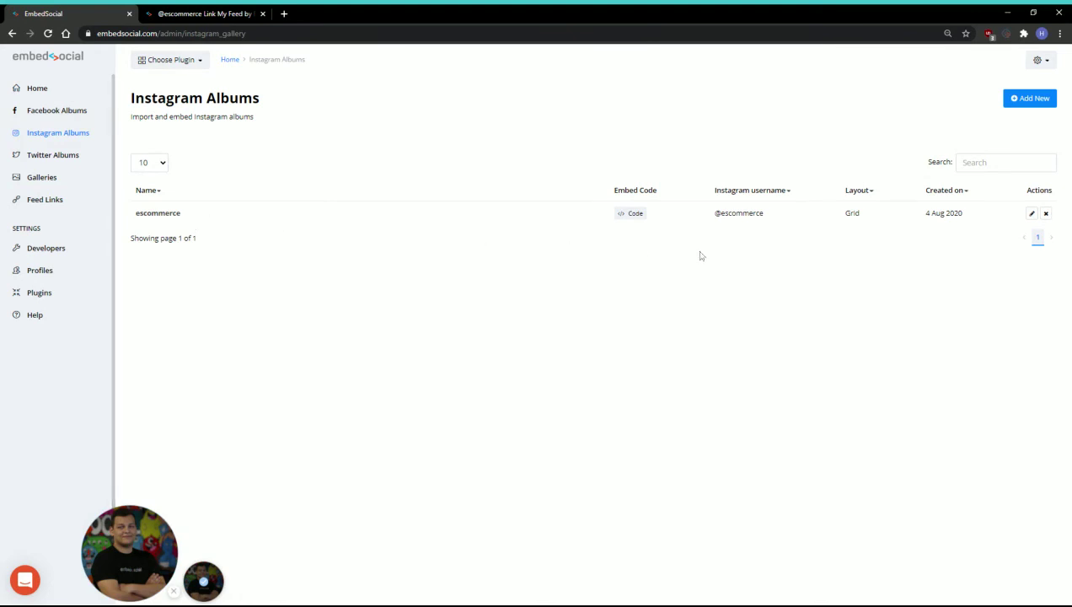
# Step: Copy the escommerce album's feedlink.io/escommerce URL from its Links view
pyautogui.click(1032, 213)
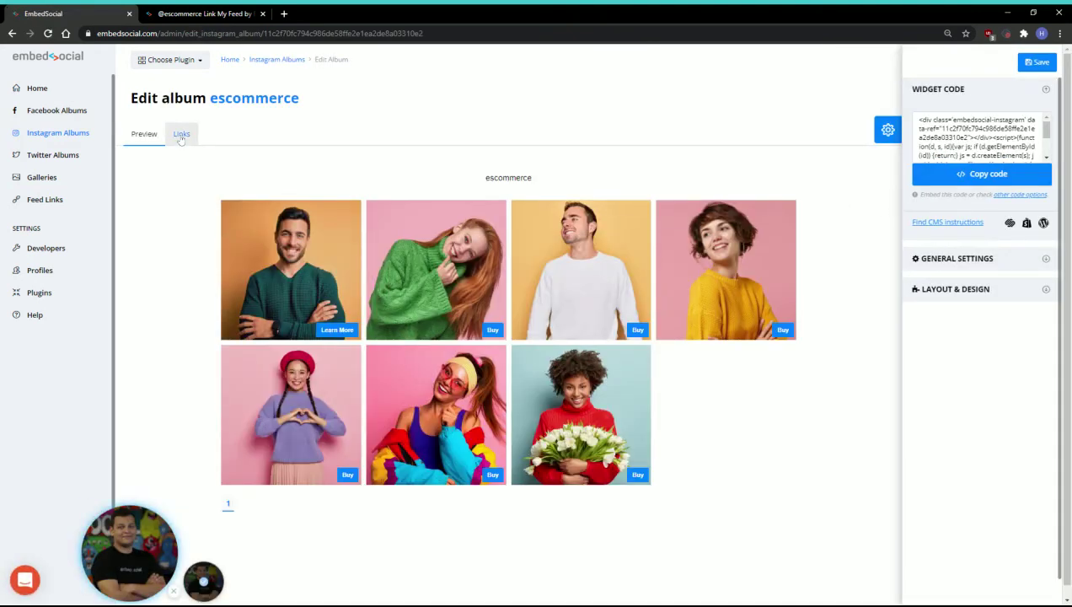
pyautogui.click(182, 136)
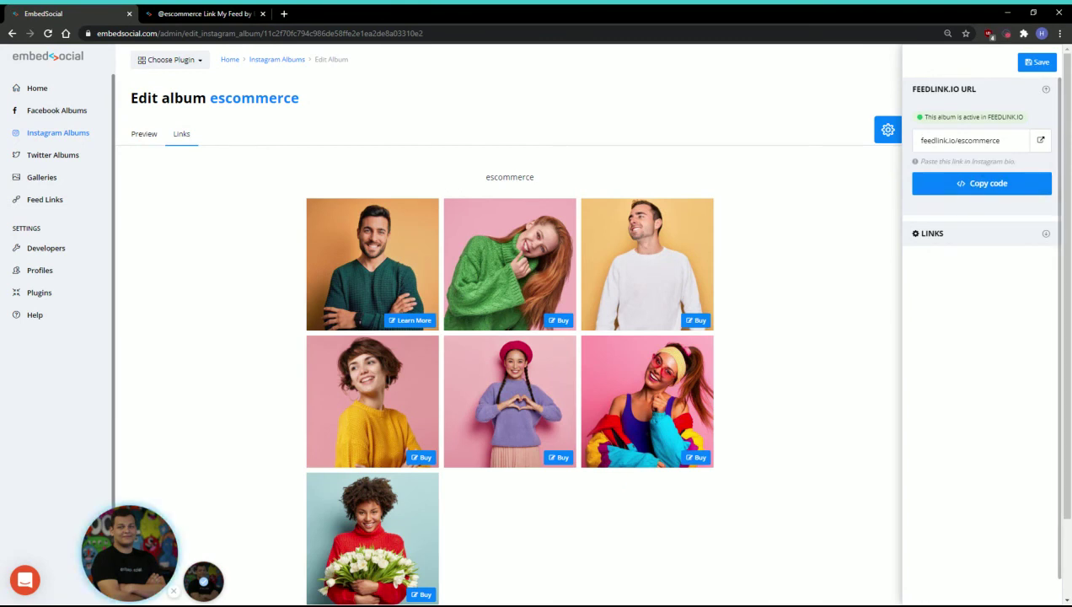
pyautogui.click(989, 186)
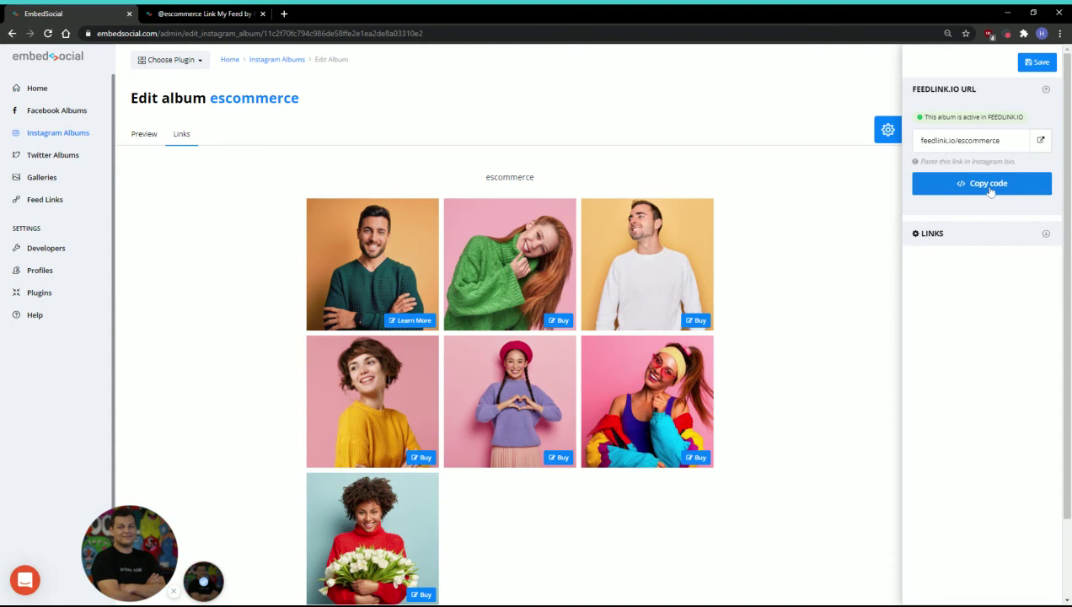